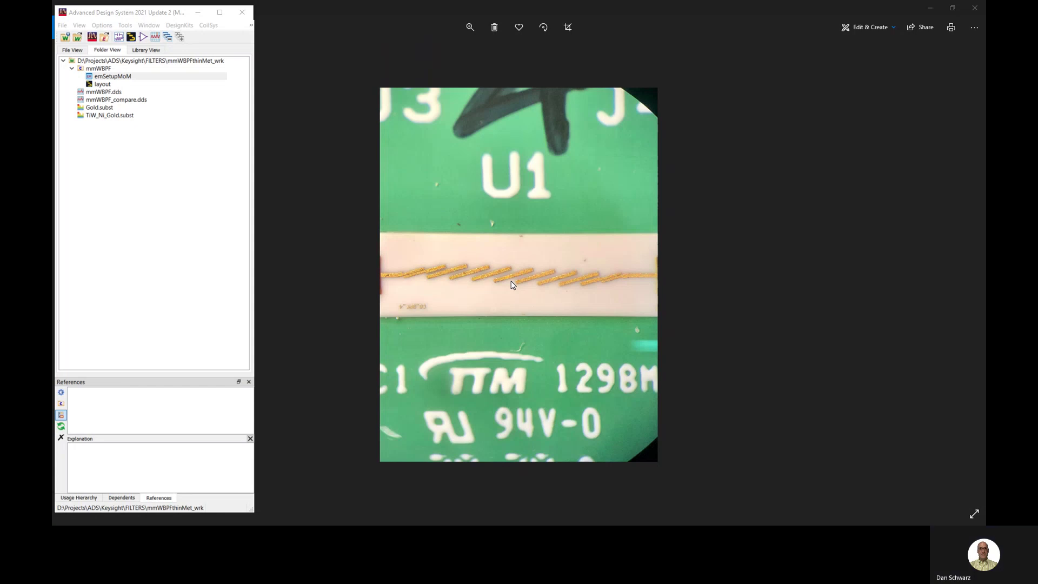
# - Open the mmWBPF layout cell, then return to the main ADS project window
pyautogui.click(95, 85)
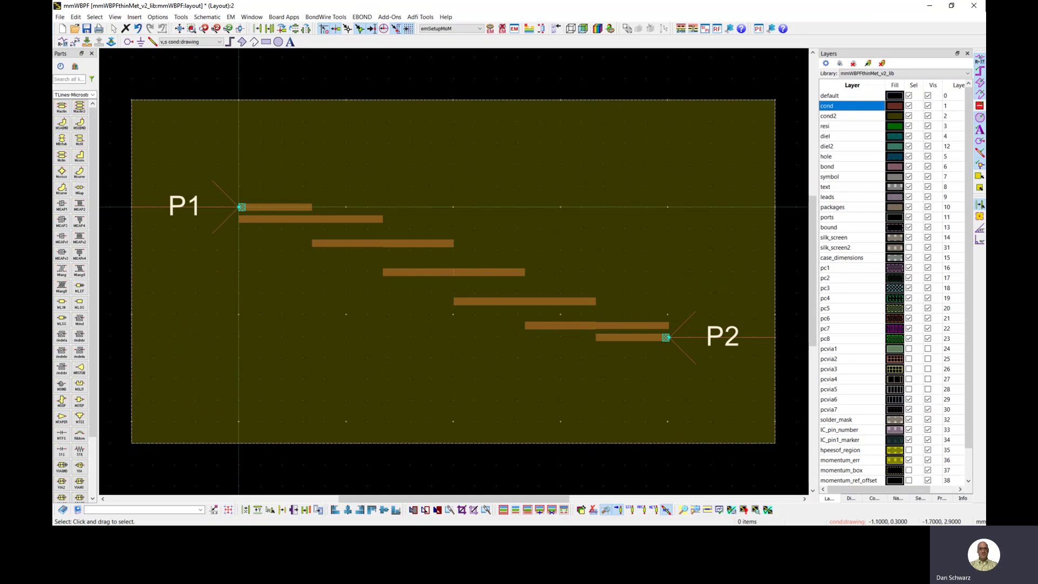
pyautogui.hotkey('alt', 'Tab')
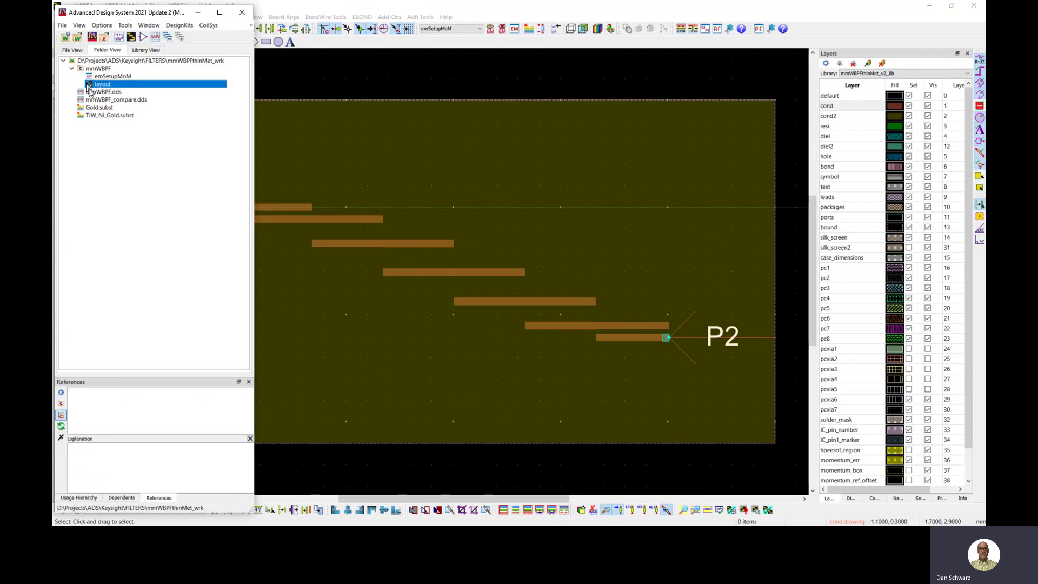
# - Open TiW_Ni_Gold.subst and review the cond layer, 0.1 mil AIR layer and pcvia1 via properties
pyautogui.doubleClick(124, 118)
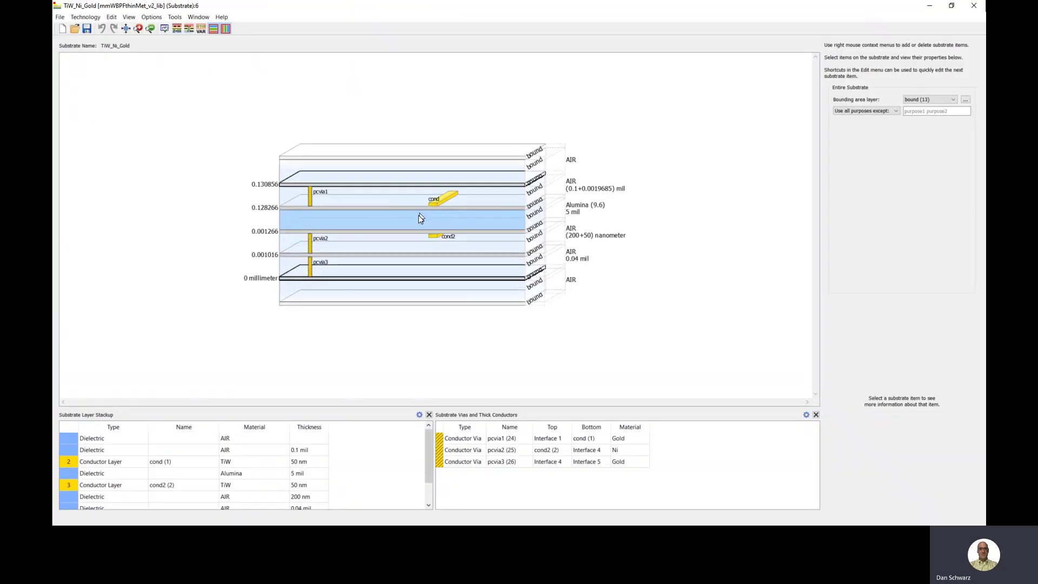
pyautogui.moveTo(417, 222)
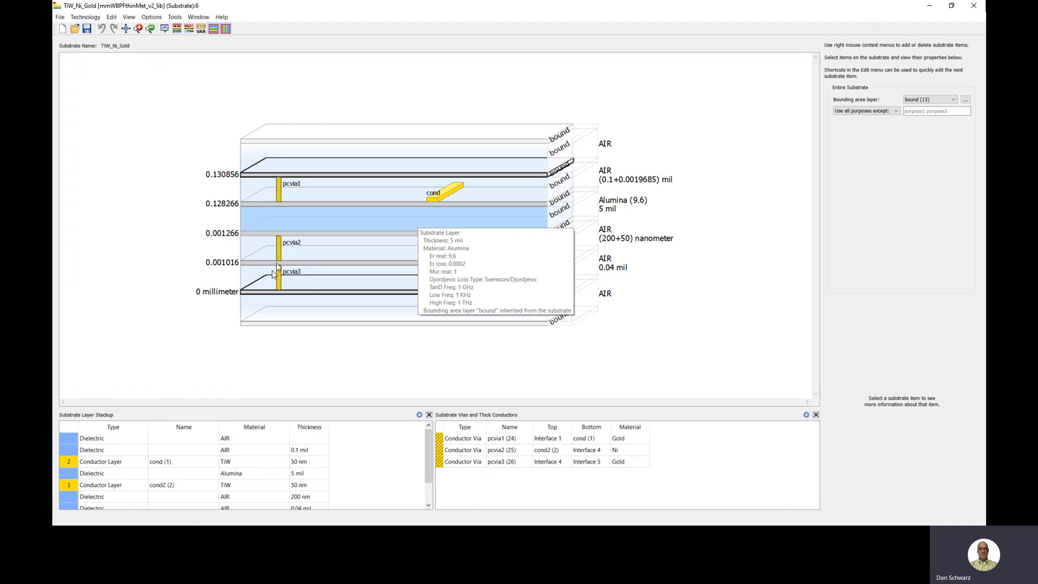
pyautogui.moveTo(252, 327)
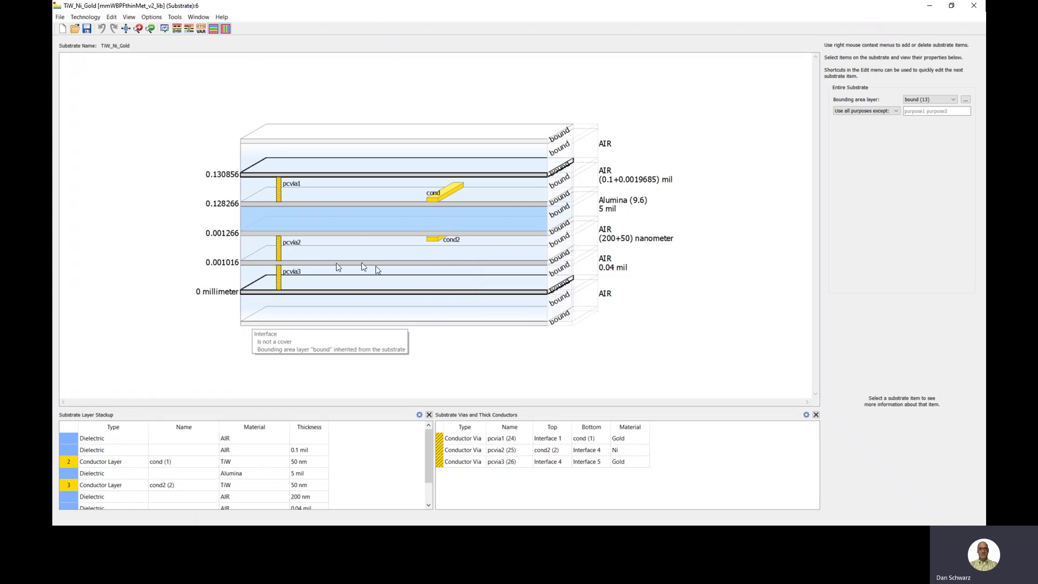
pyautogui.click(432, 205)
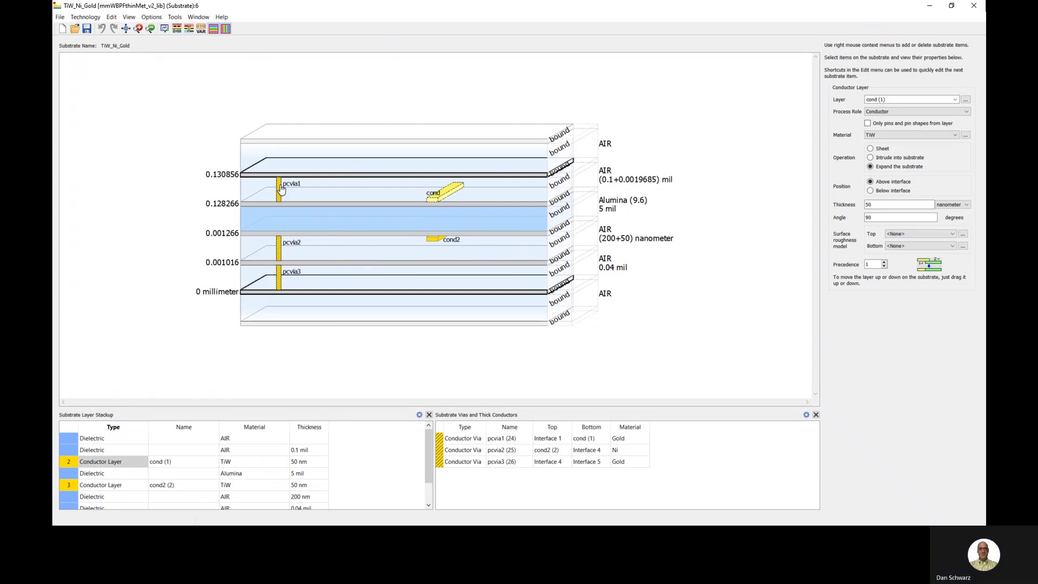
pyautogui.click(358, 191)
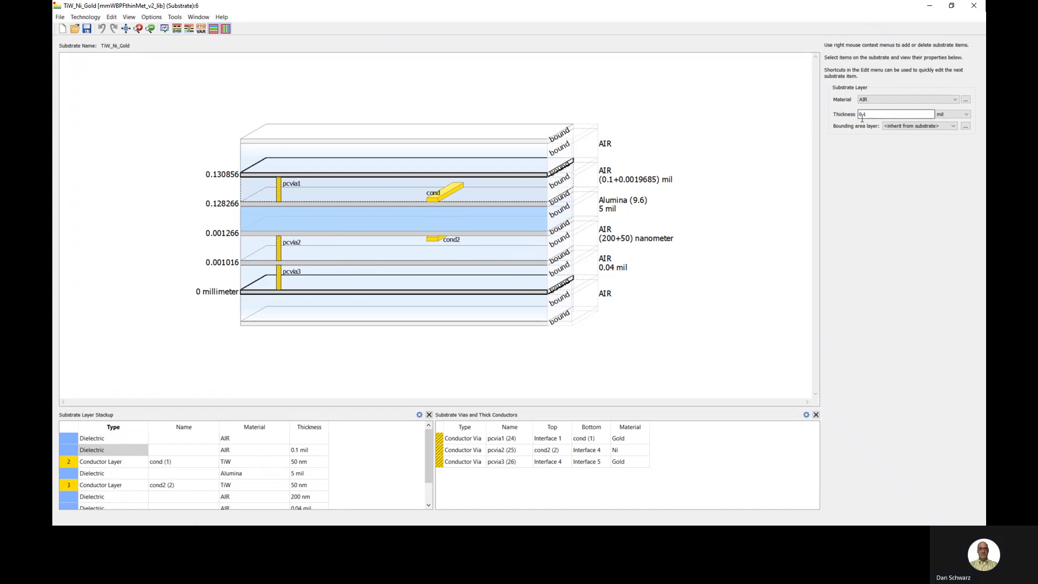
pyautogui.click(279, 195)
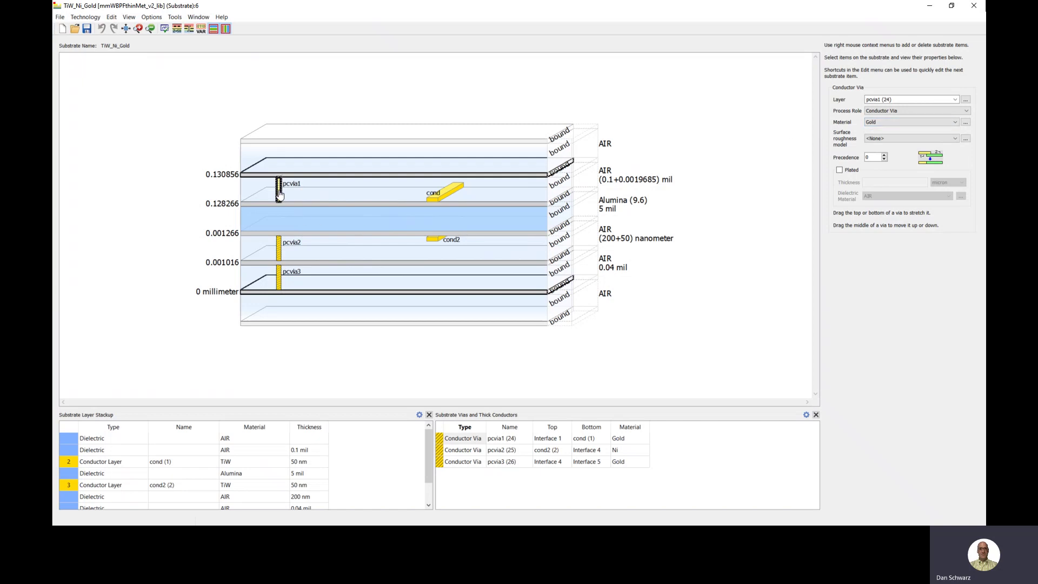
pyautogui.moveTo(279, 195)
pyautogui.moveTo(436, 204)
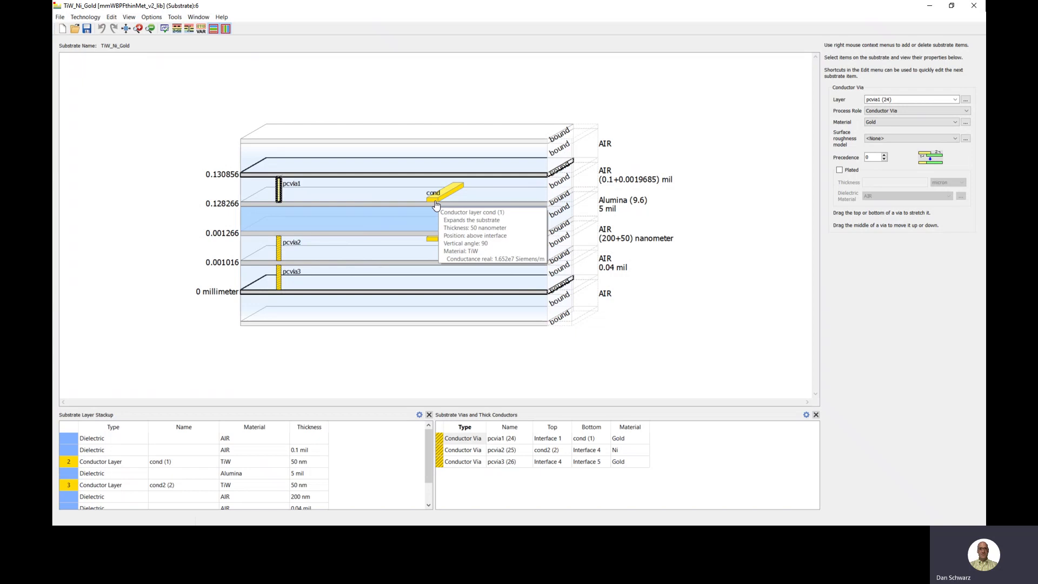
pyautogui.click(436, 204)
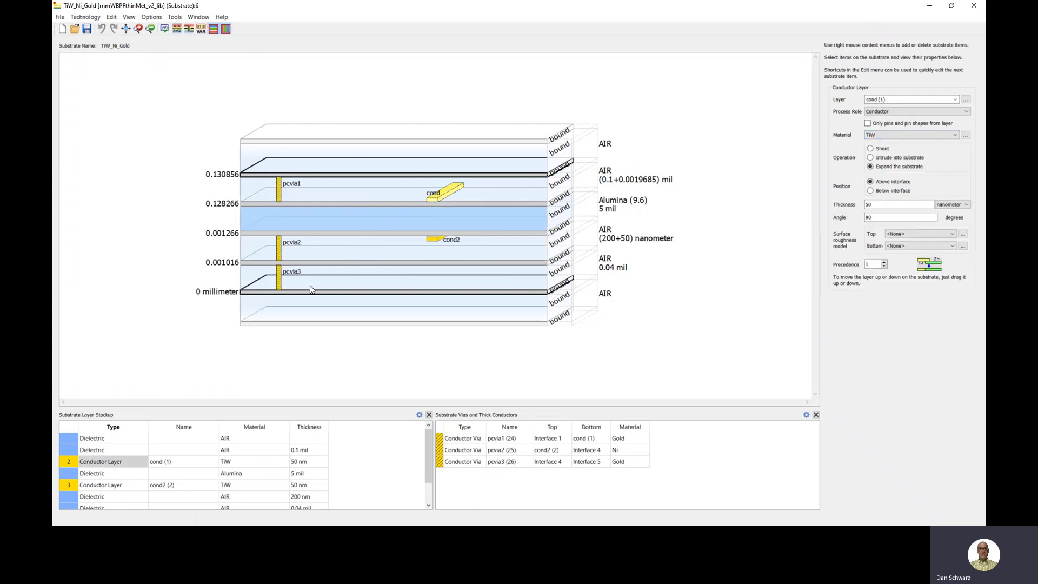
pyautogui.moveTo(311, 288)
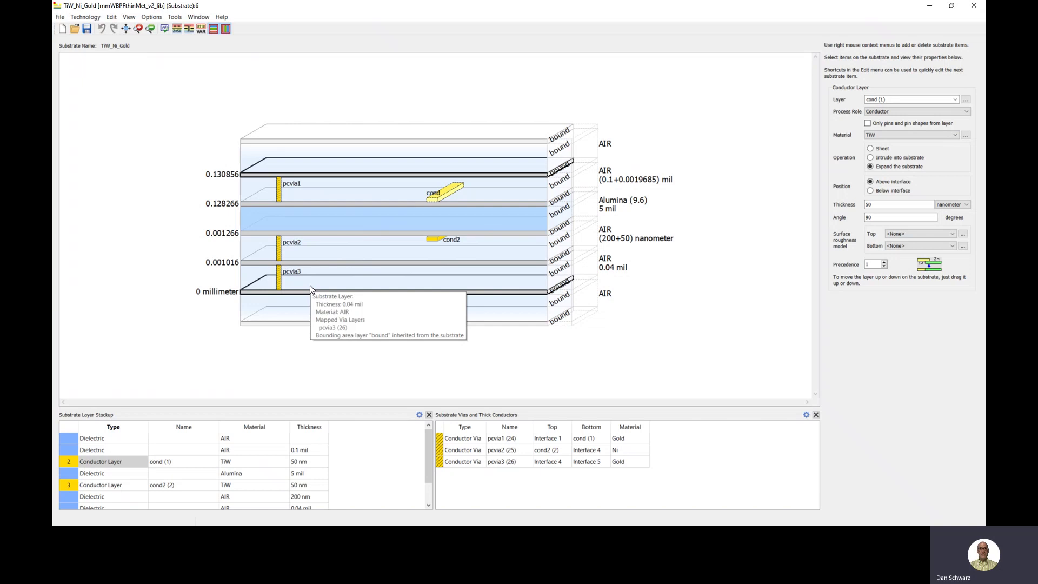
pyautogui.click(435, 241)
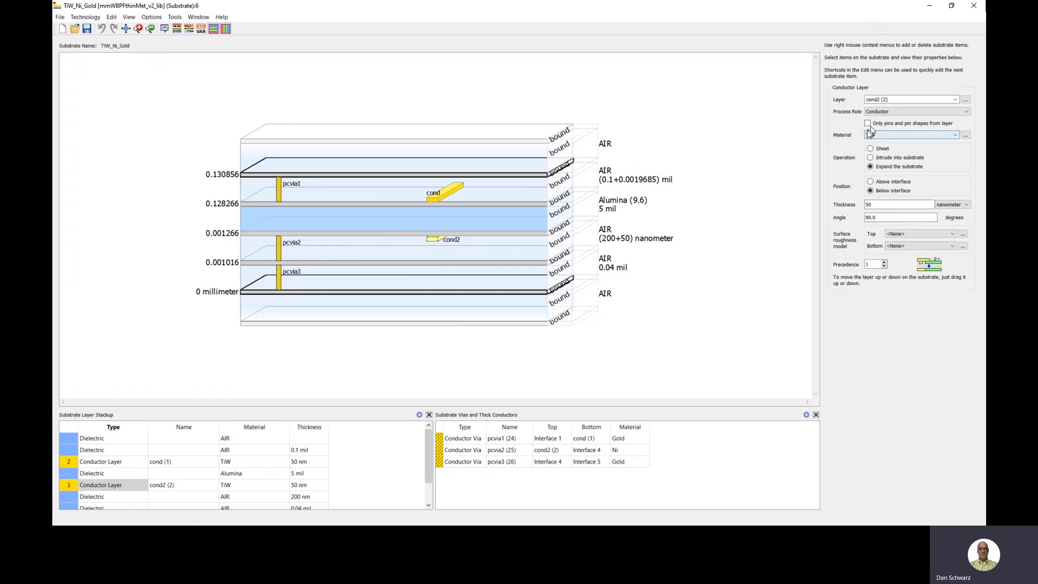
pyautogui.click(386, 250)
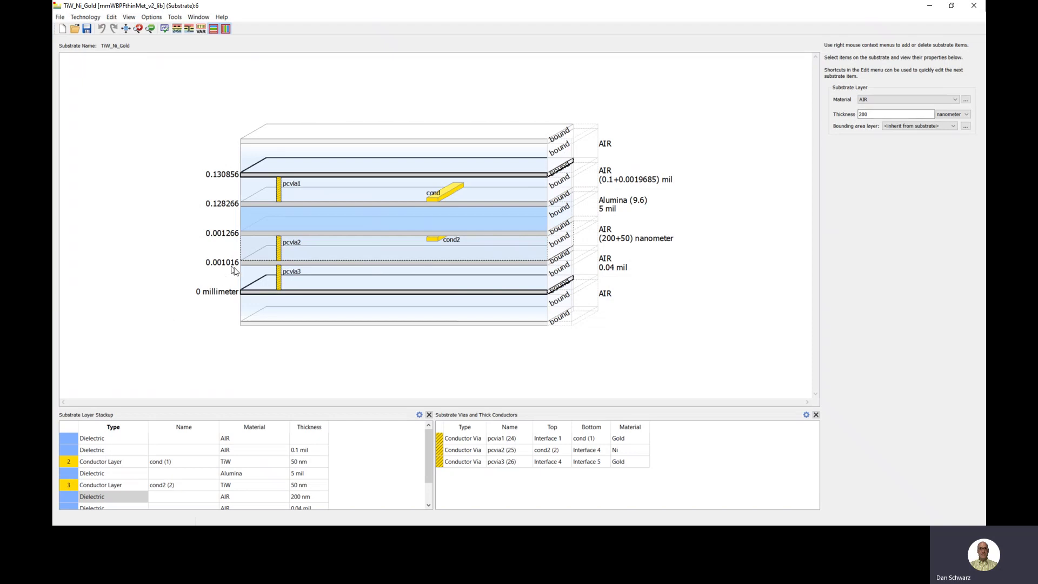
pyautogui.click(279, 255)
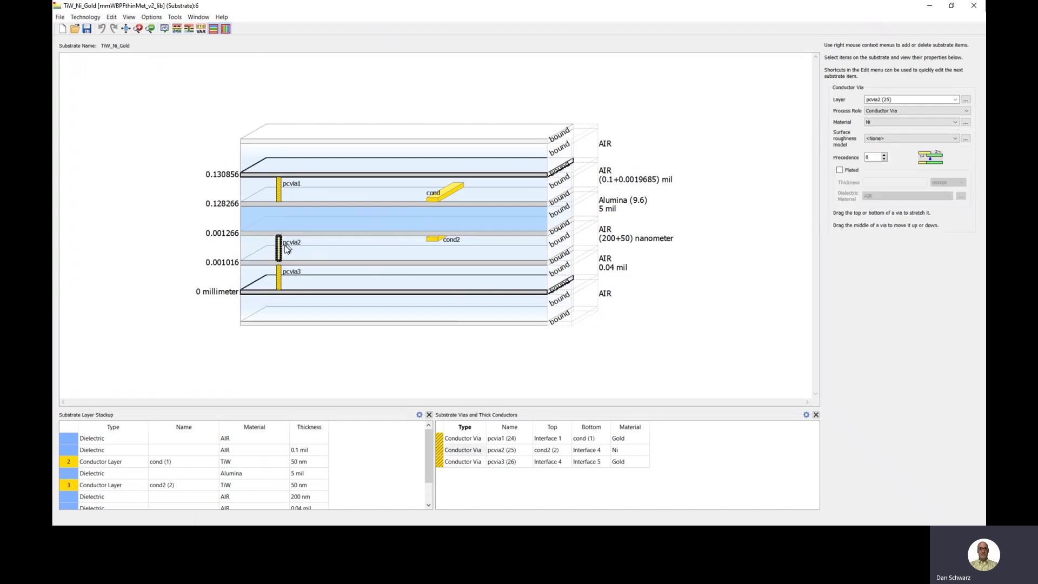
pyautogui.click(316, 250)
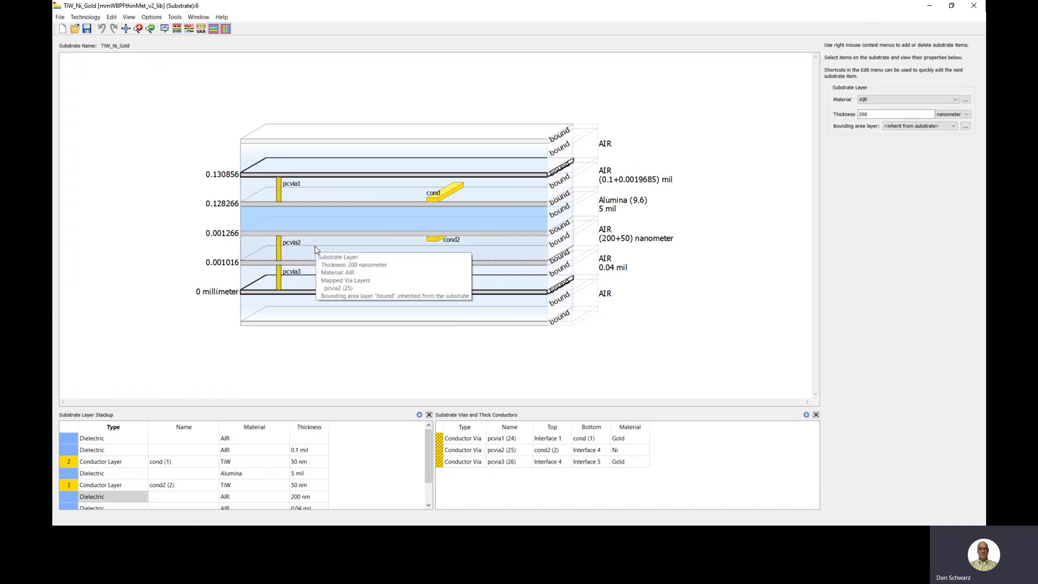
pyautogui.click(280, 250)
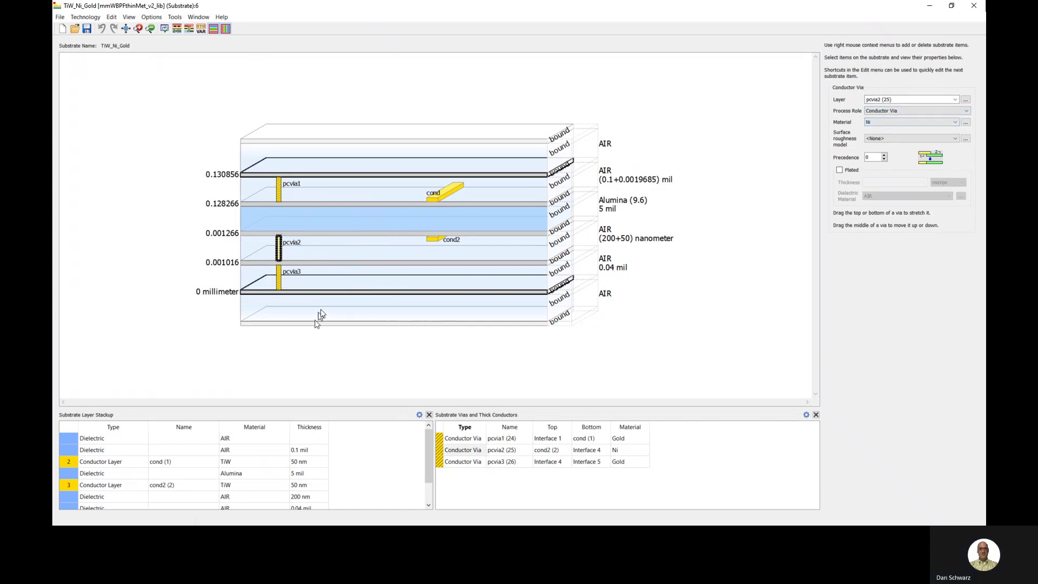
pyautogui.click(367, 283)
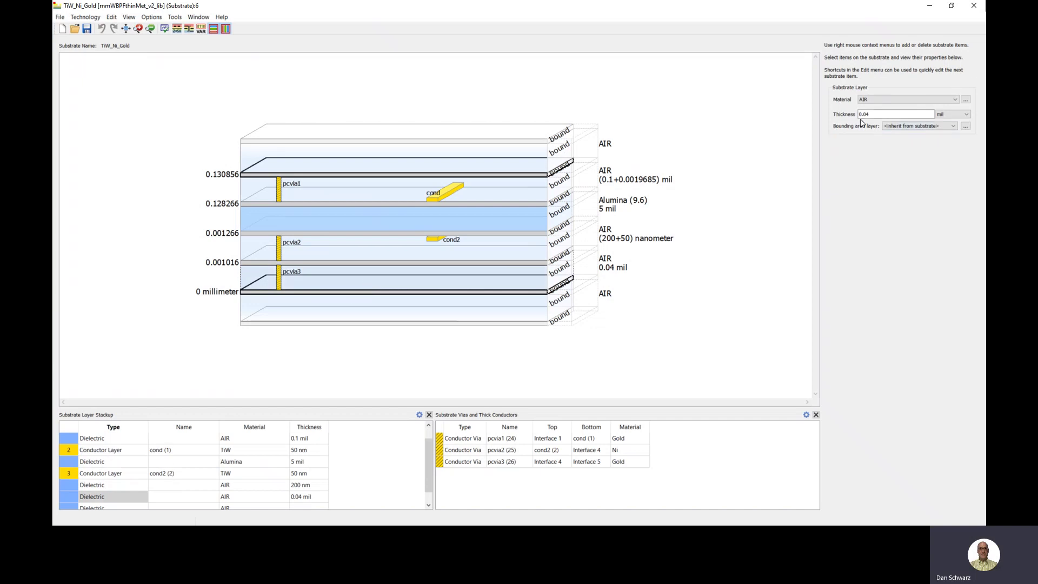
pyautogui.click(280, 282)
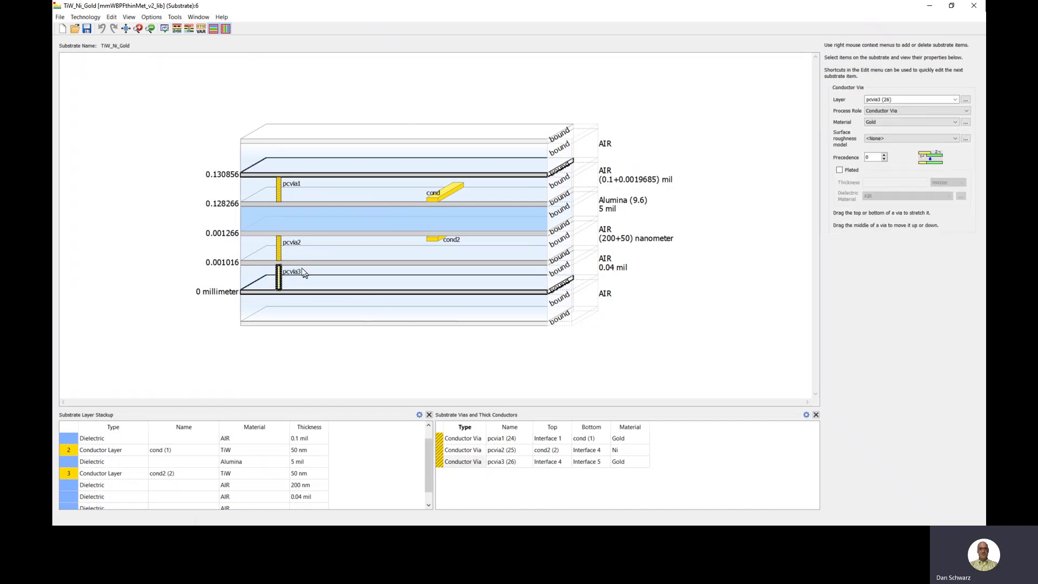
pyautogui.moveTo(289, 277)
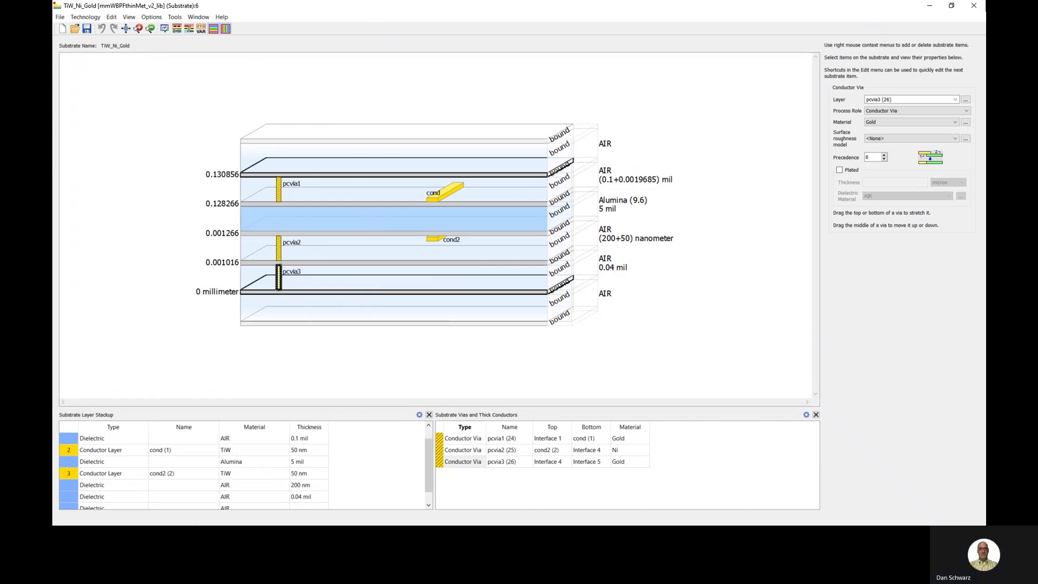
# - Make the pcvia1 layer visible in the mmWBPF layout and select the substrate boundary rectangle
pyautogui.hotkey('alt', 'Tab')
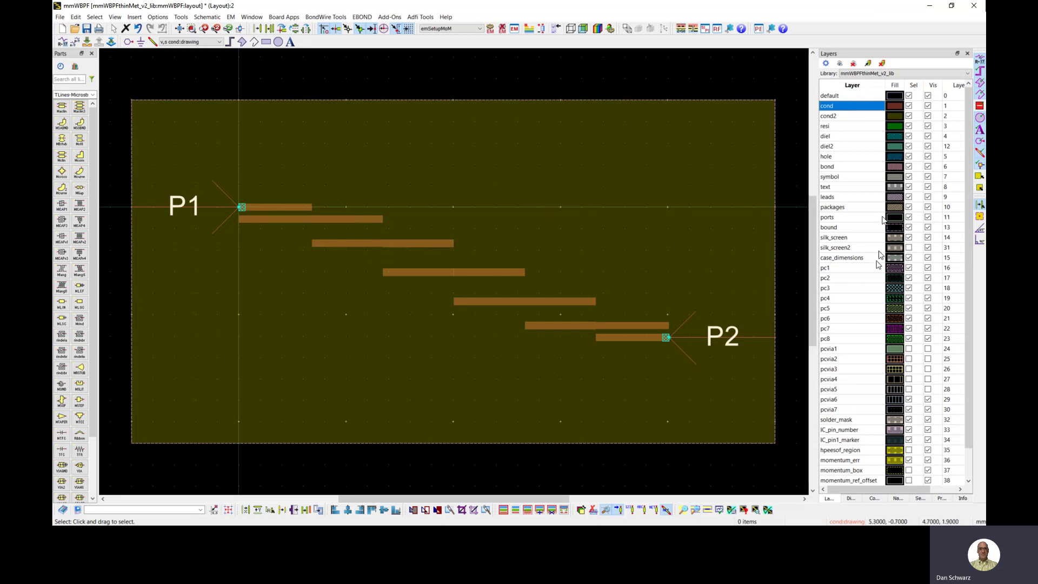
pyautogui.click(929, 349)
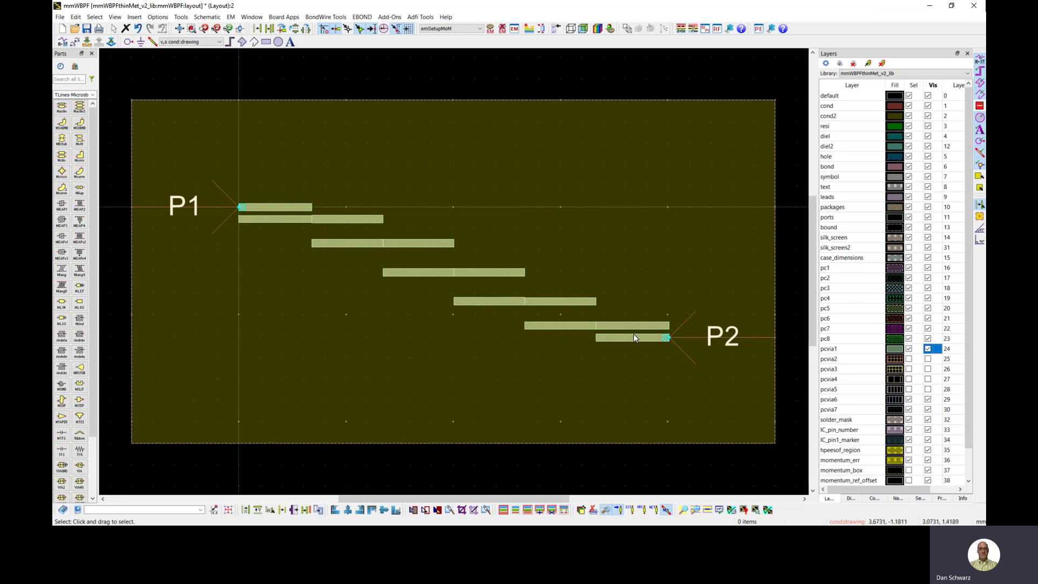
pyautogui.click(263, 366)
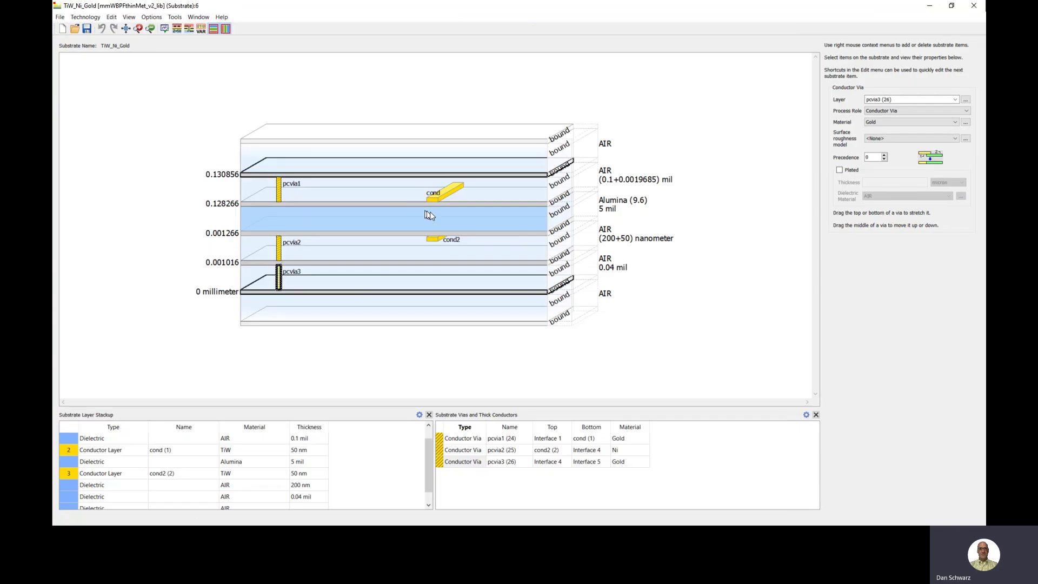
# - Inspect cond2 and the pcvia2 and pcvia3 vias in the stackup, then minimize the substrate editor
pyautogui.click(435, 242)
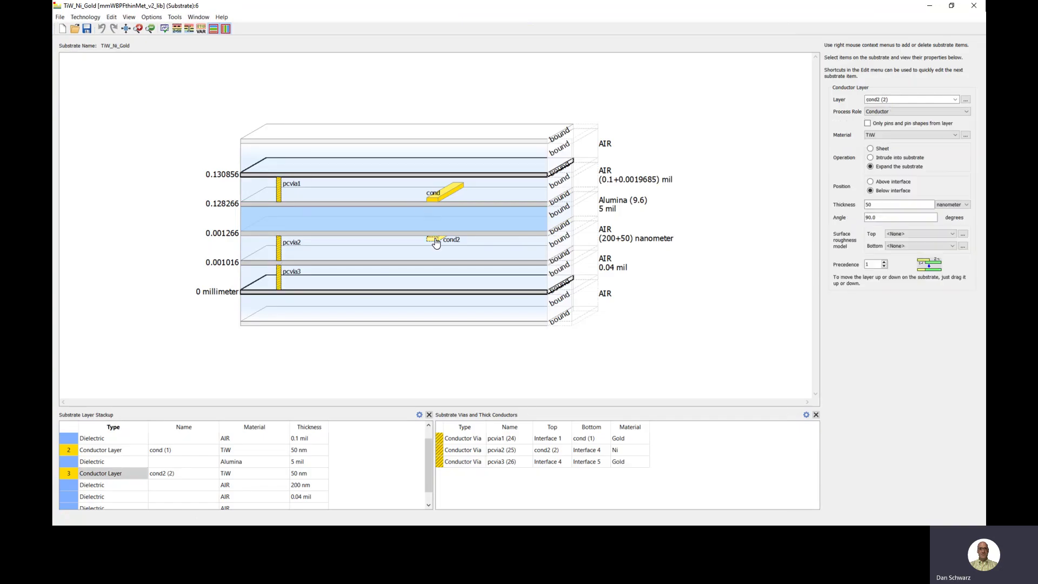
pyautogui.click(279, 251)
pyautogui.click(279, 285)
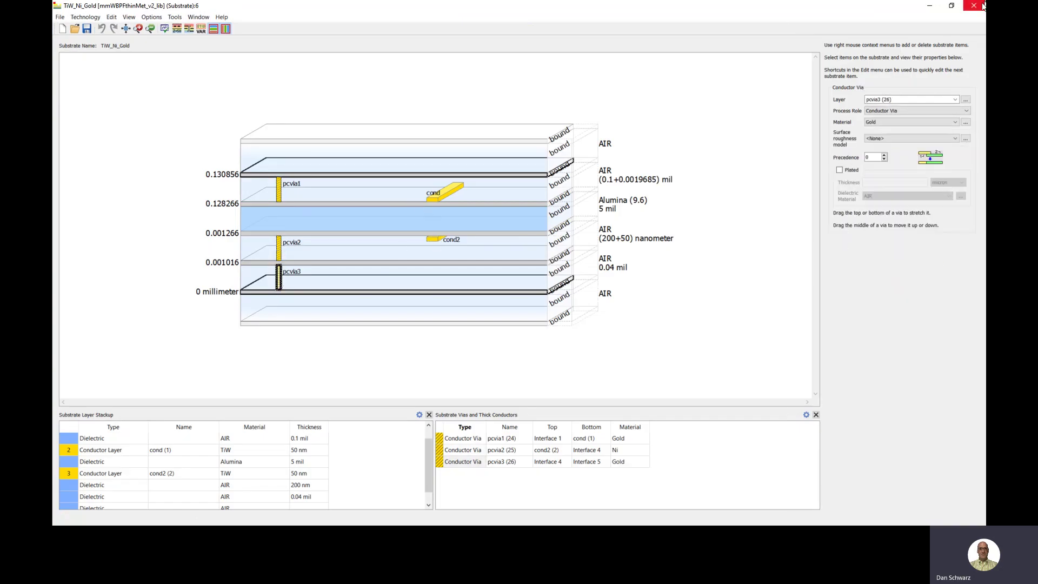
pyautogui.click(931, 10)
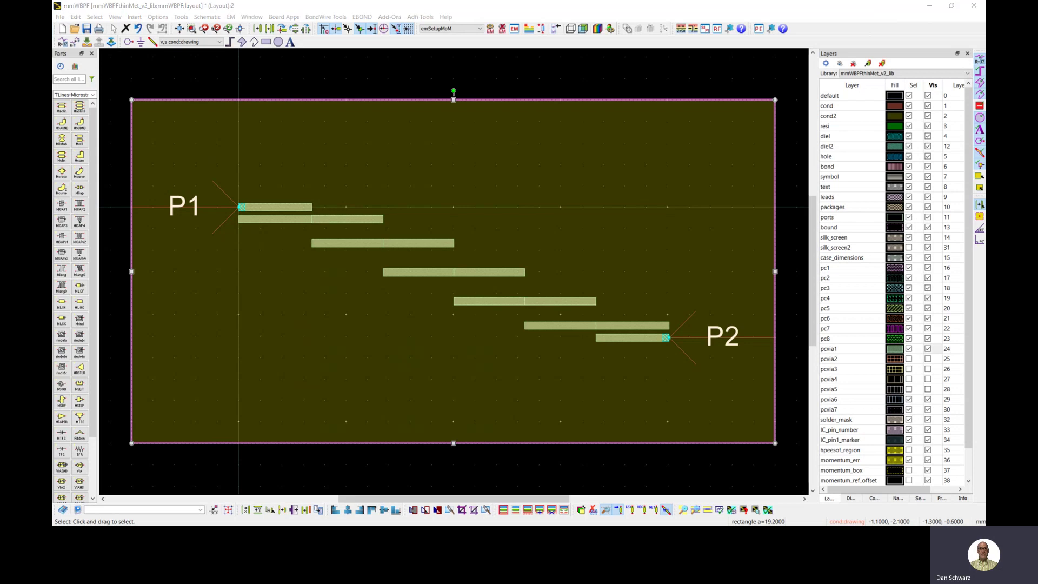
pyautogui.hotkey('alt', 'Tab')
# - Check the cond and cond2 layers of the Gold substrate, then close its editor
pyautogui.doubleClick(99, 107)
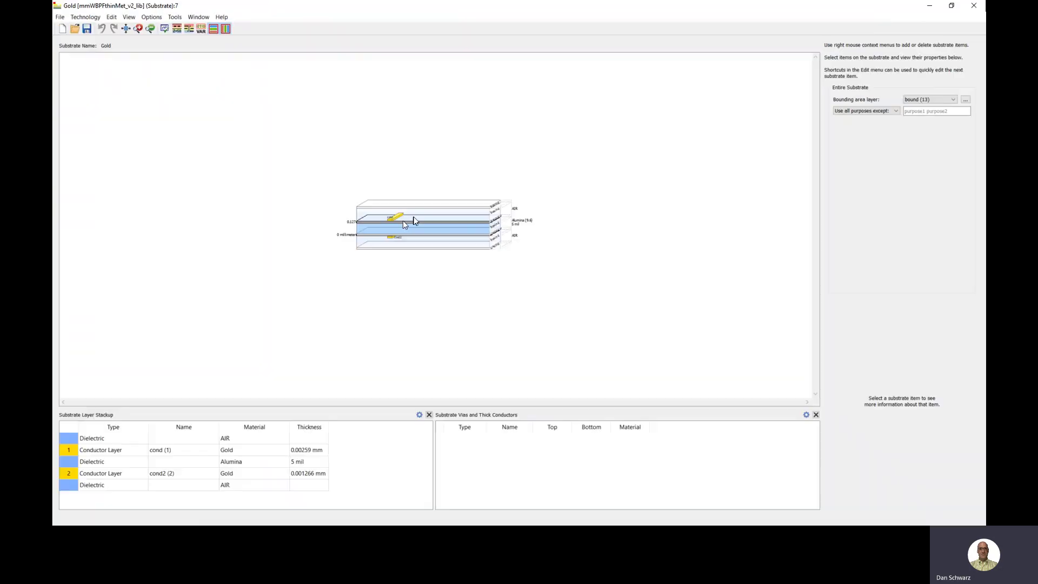
pyautogui.moveTo(414, 221)
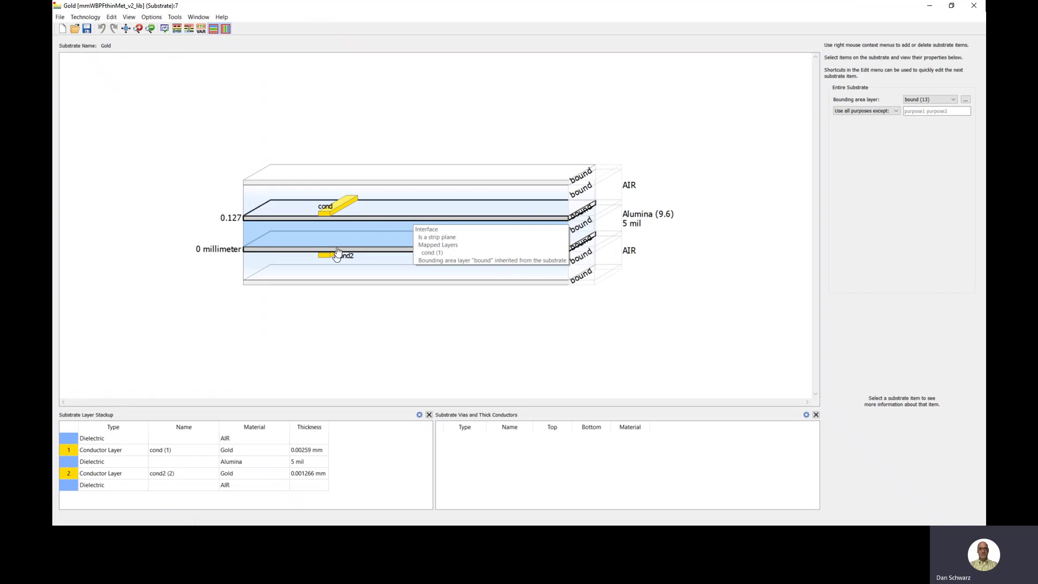
pyautogui.click(327, 213)
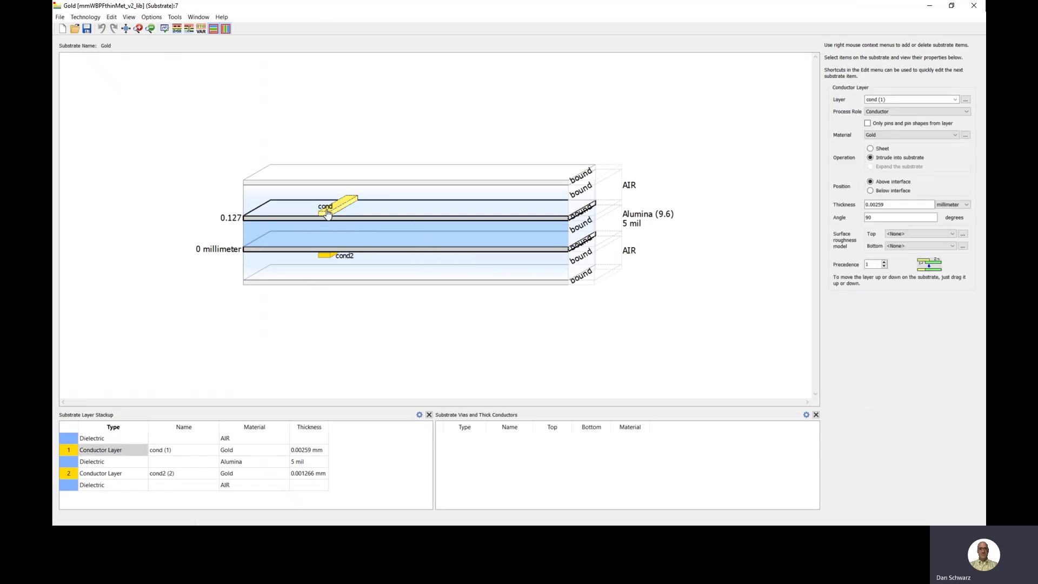
pyautogui.click(324, 256)
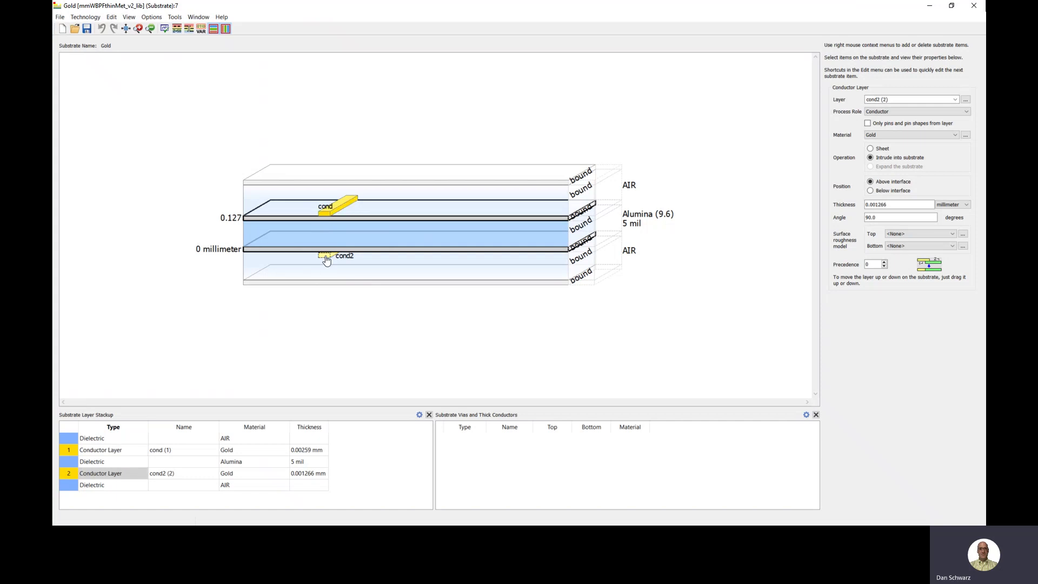
pyautogui.click(975, 7)
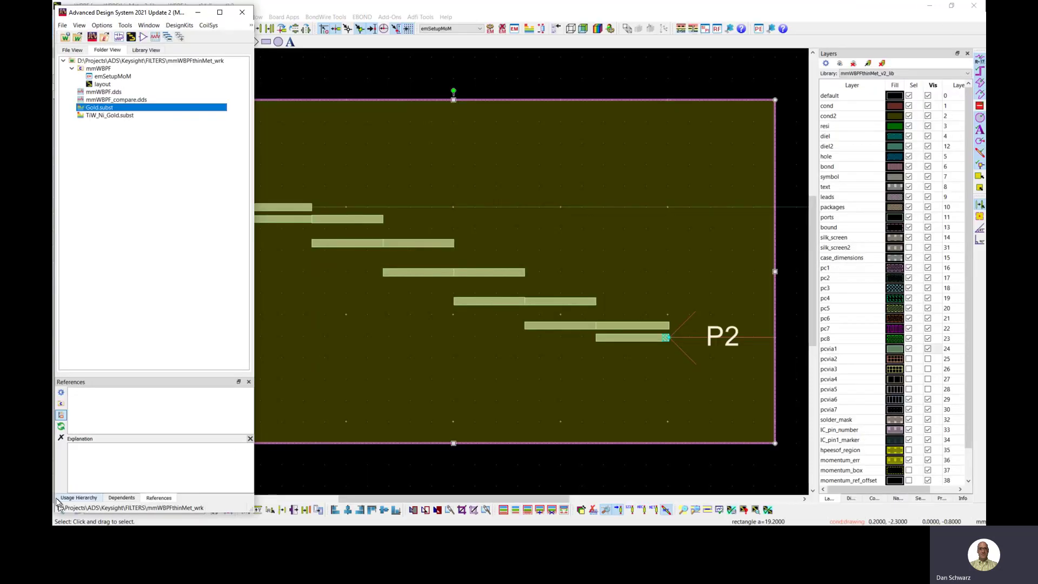
# - Compare the red Gold and blue TiW_Ni_Gold S(2,1) traces in mmWBPF_compare, then minimize it
pyautogui.doubleClick(117, 100)
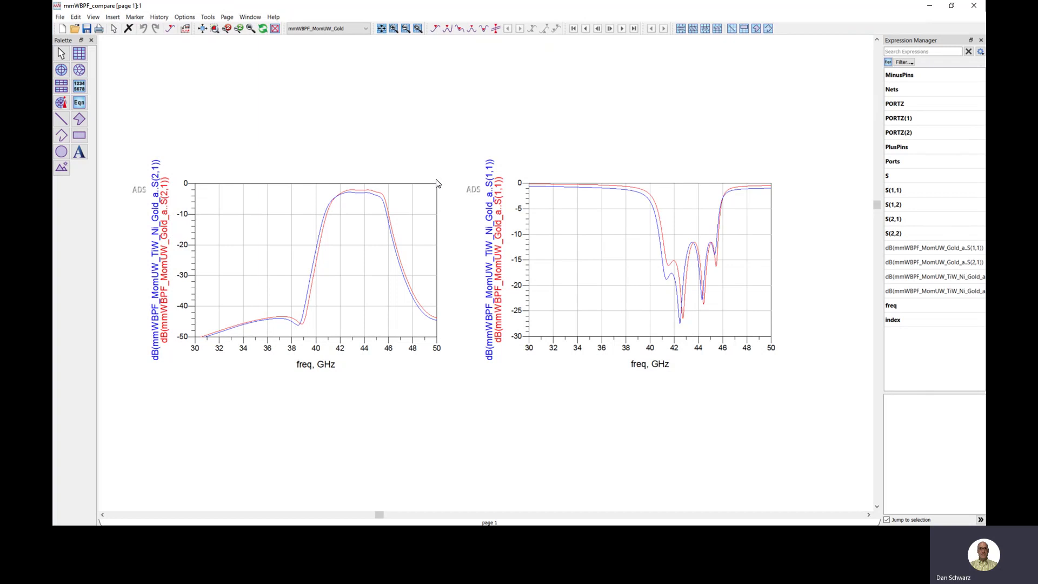
pyautogui.click(377, 196)
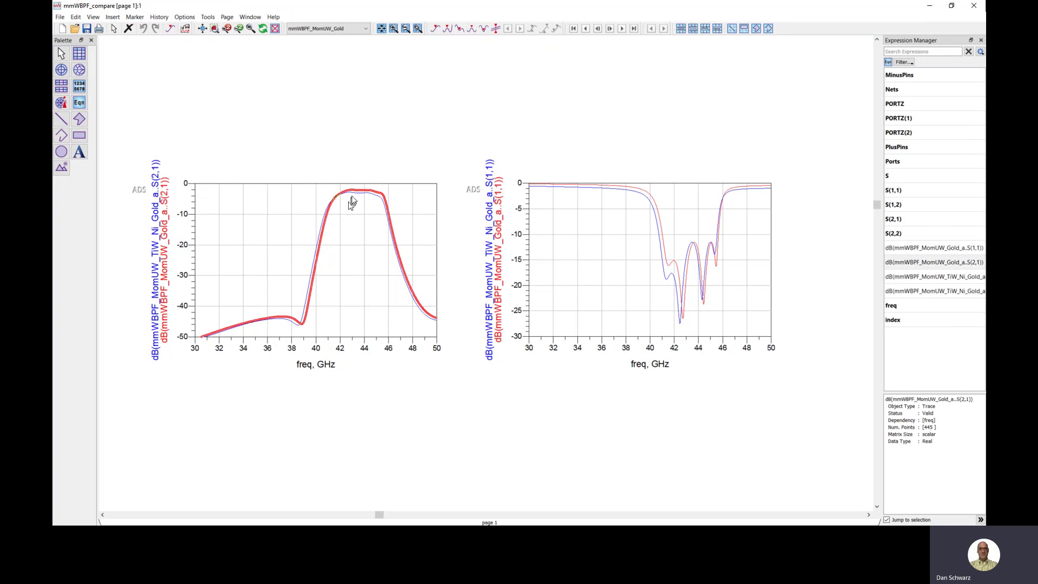
pyautogui.moveTo(383, 197)
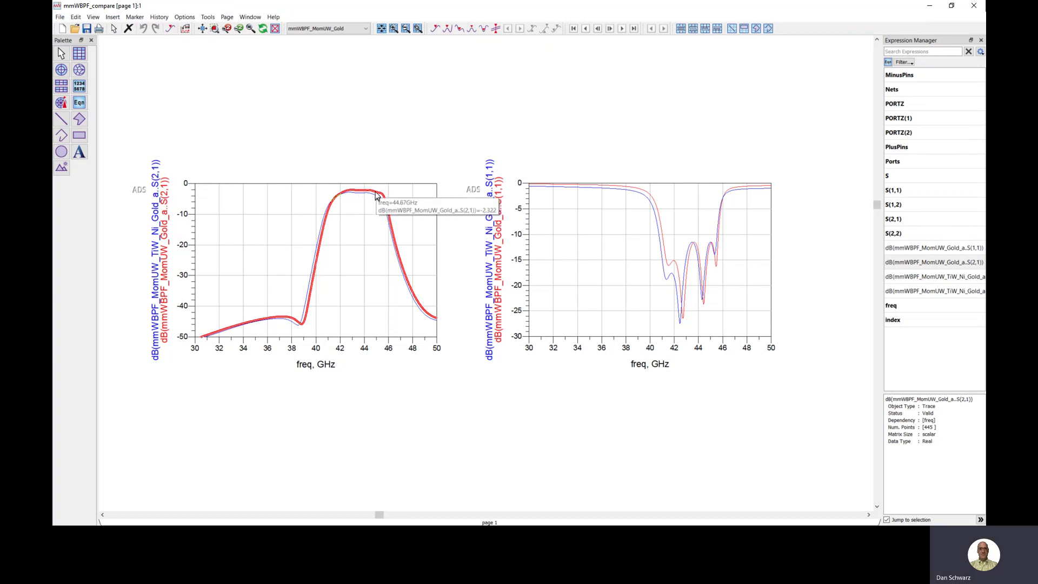
pyautogui.click(377, 199)
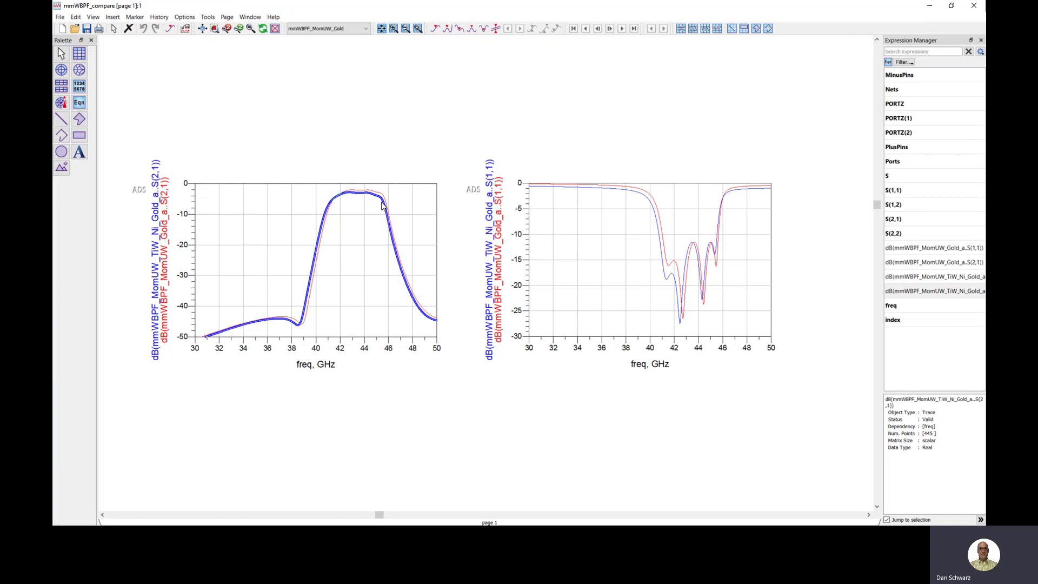
pyautogui.moveTo(382, 205)
pyautogui.click(449, 117)
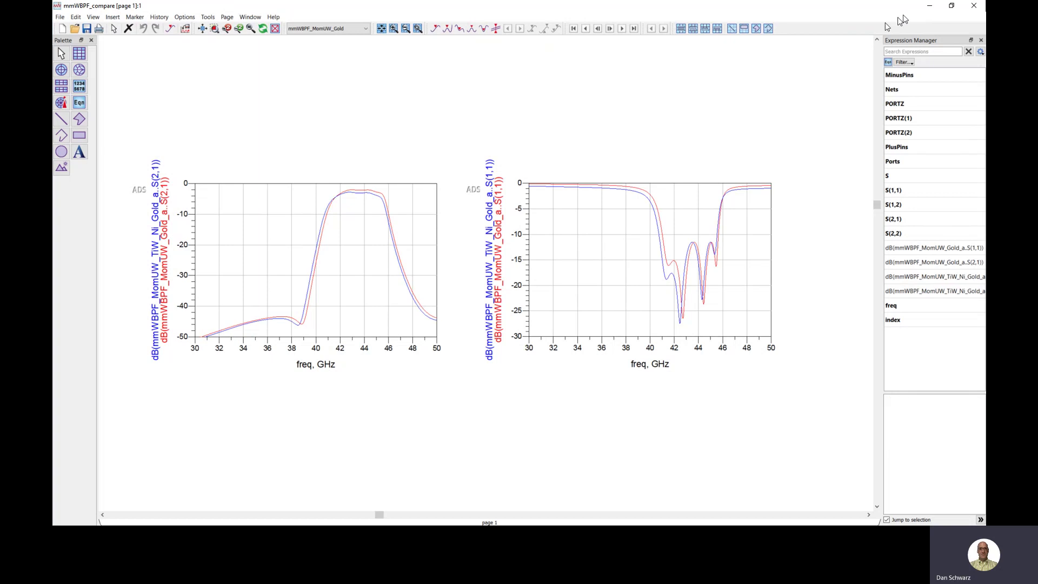
pyautogui.click(932, 7)
# - Switch the emSetupMoM EM simulator from Momentum Microwave to FEM
pyautogui.click(552, 72)
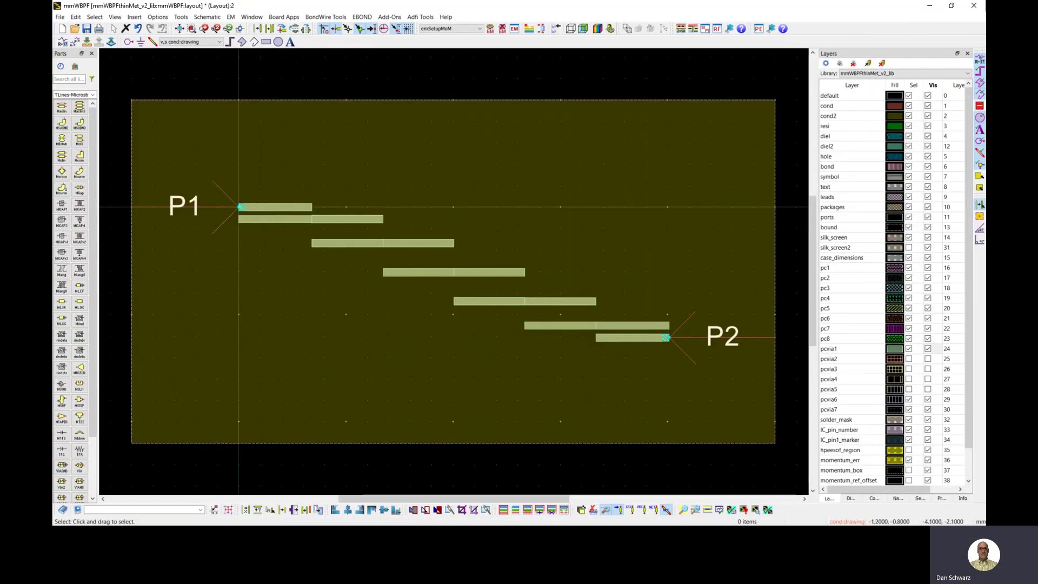
pyautogui.hotkey('alt', 'Tab')
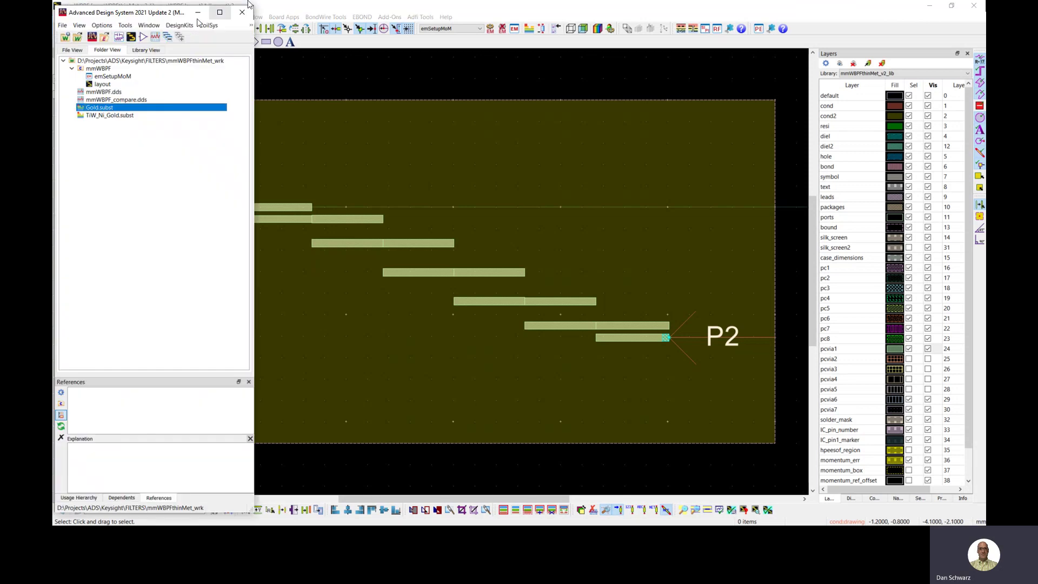
pyautogui.doubleClick(100, 80)
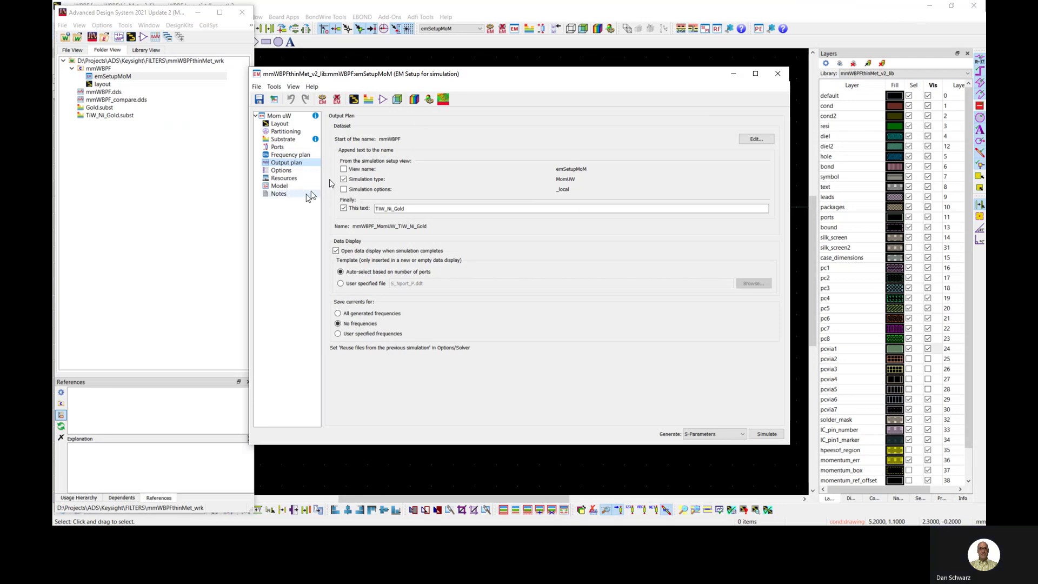
pyautogui.click(281, 171)
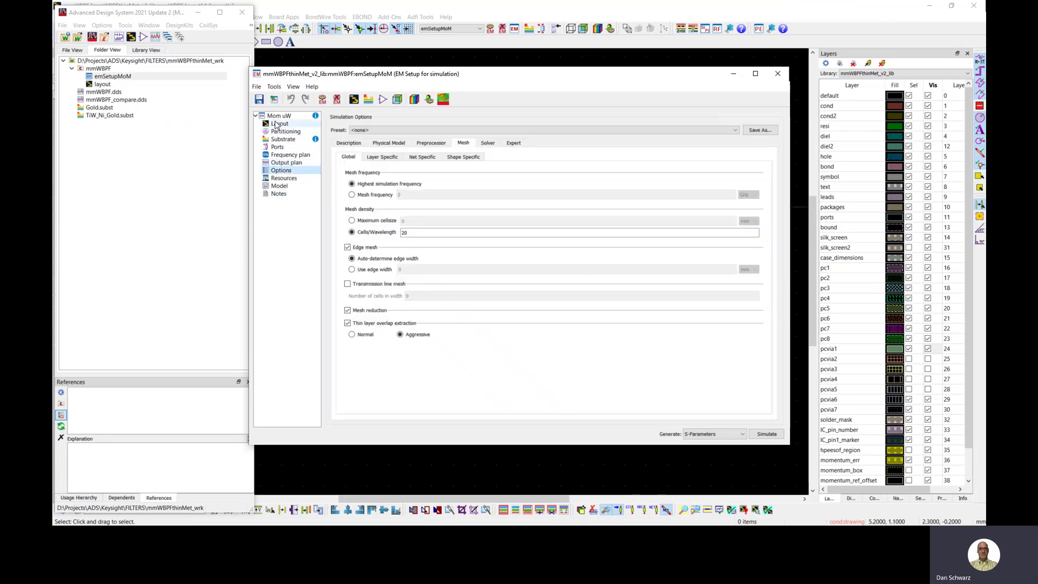
pyautogui.click(279, 116)
pyautogui.click(468, 157)
# - Keep Surface impedance as the global metal model in the FEM Physical Model options
pyautogui.click(280, 171)
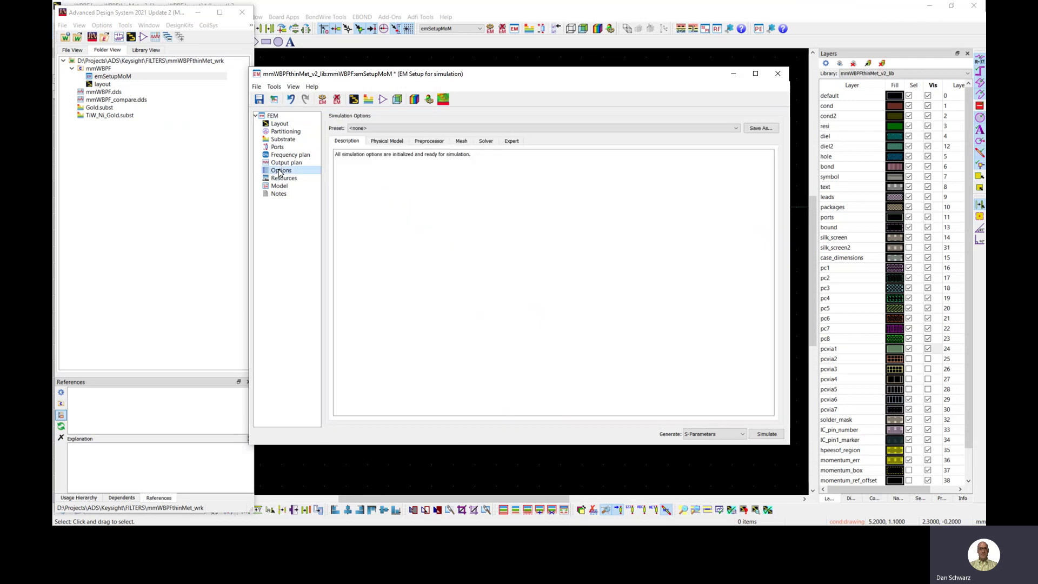
pyautogui.click(386, 142)
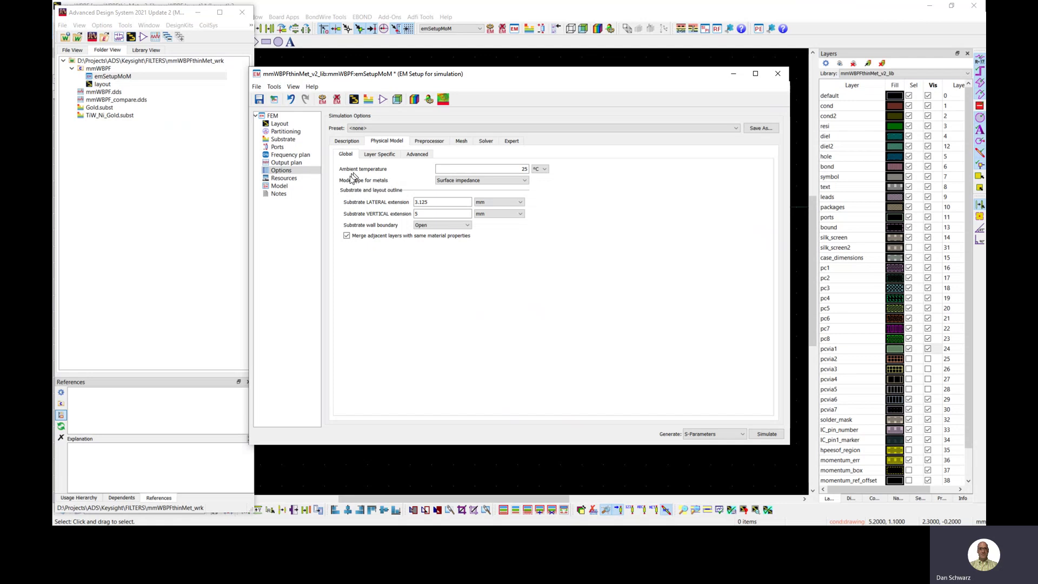
pyautogui.click(525, 181)
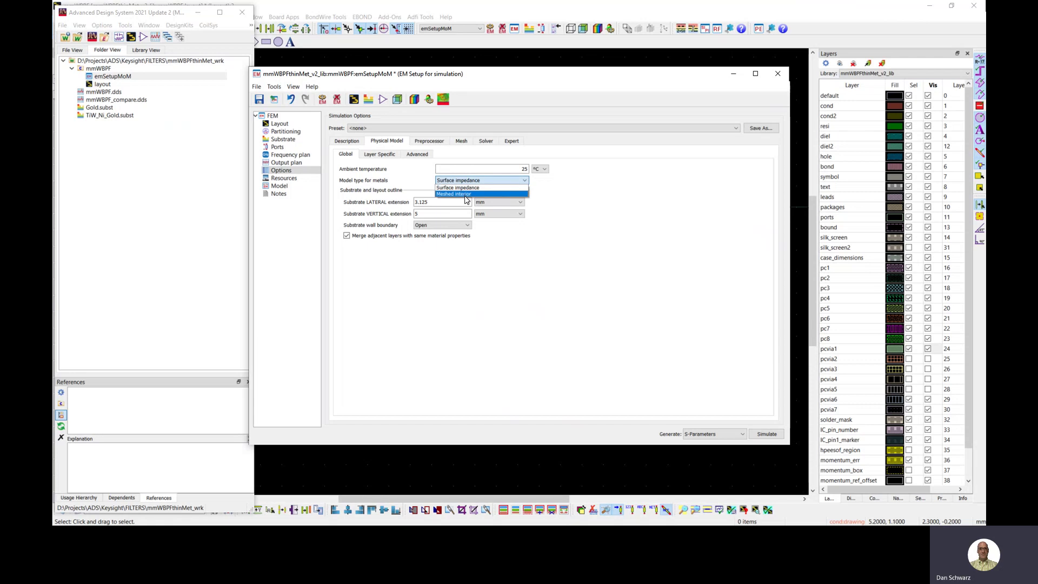
pyautogui.click(565, 246)
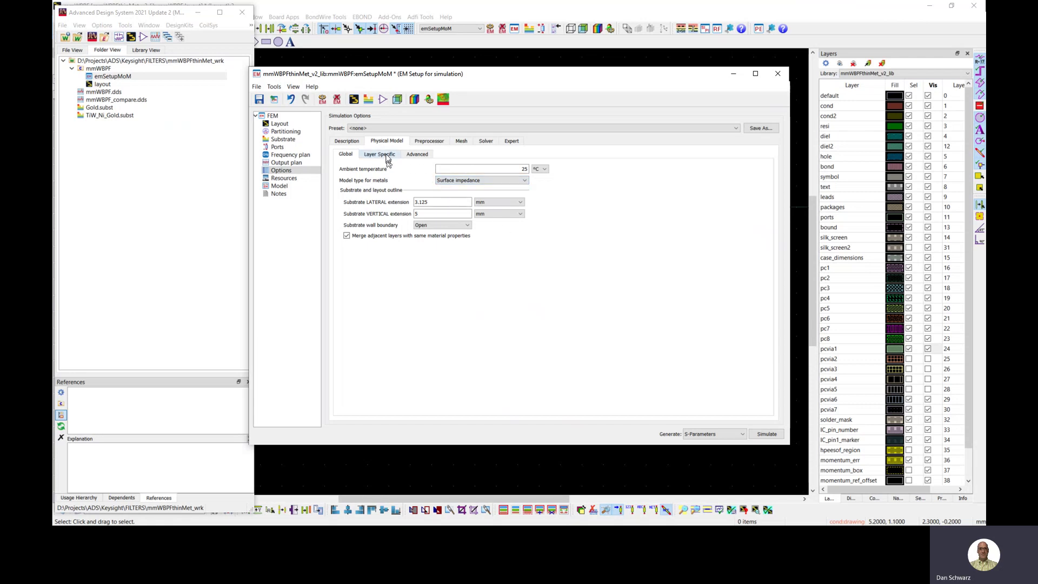
# - Keep Surface impedance for the cond layer on the Layer Specific tab, then minimize the EM setup
pyautogui.click(379, 157)
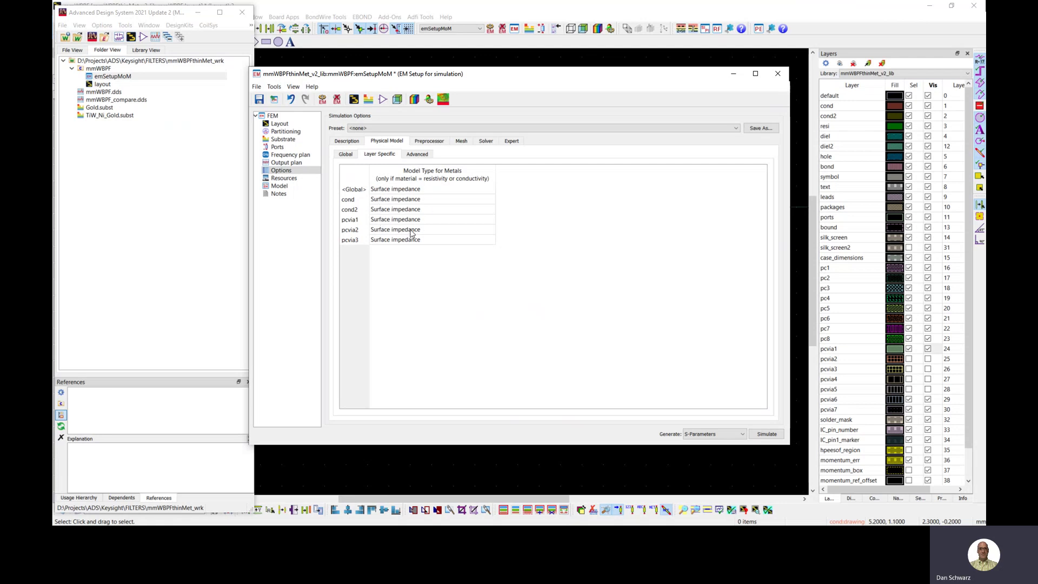
pyautogui.doubleClick(475, 199)
pyautogui.click(492, 199)
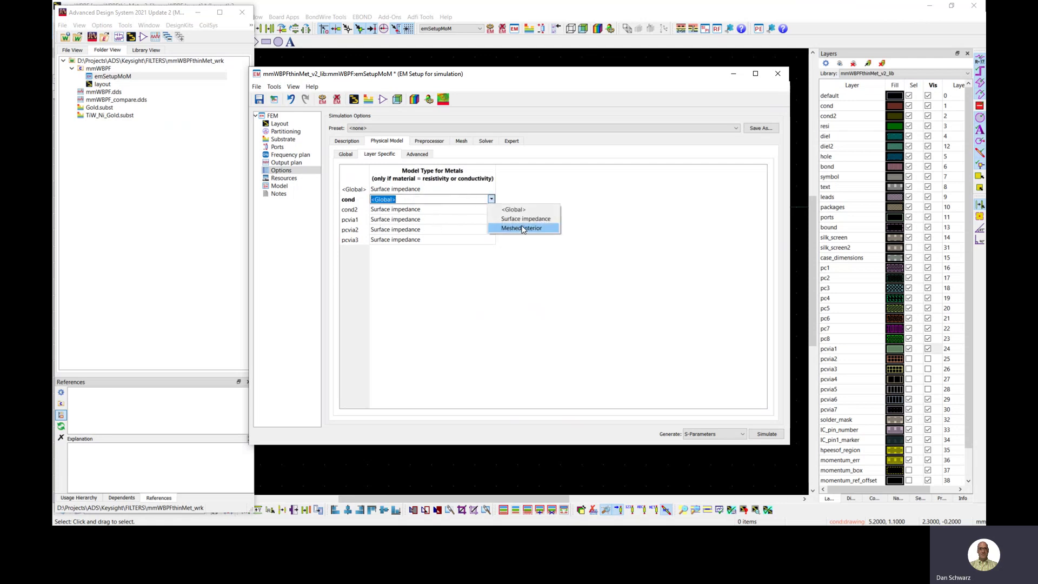
pyautogui.click(324, 231)
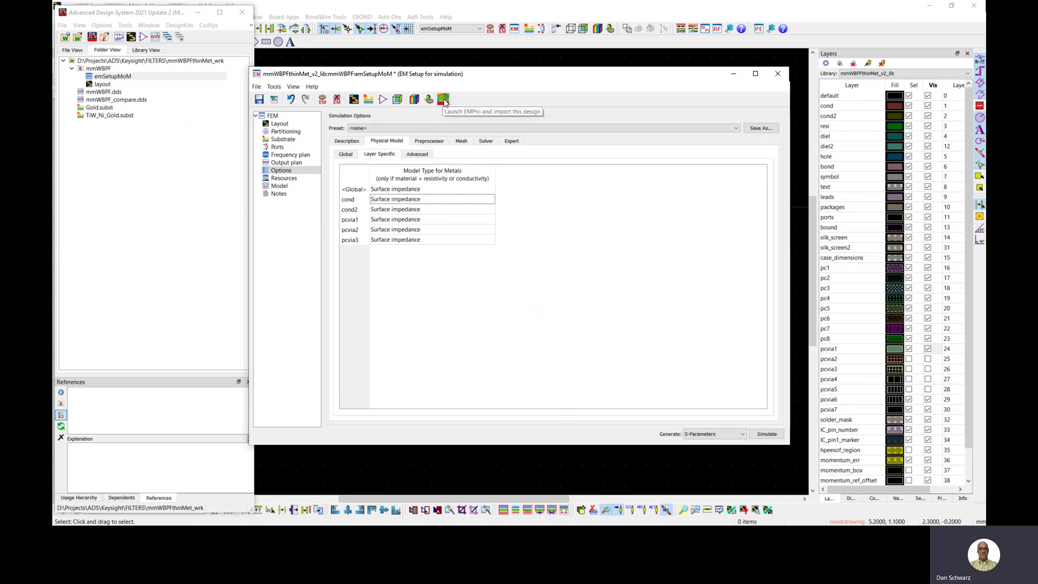
pyautogui.click(733, 74)
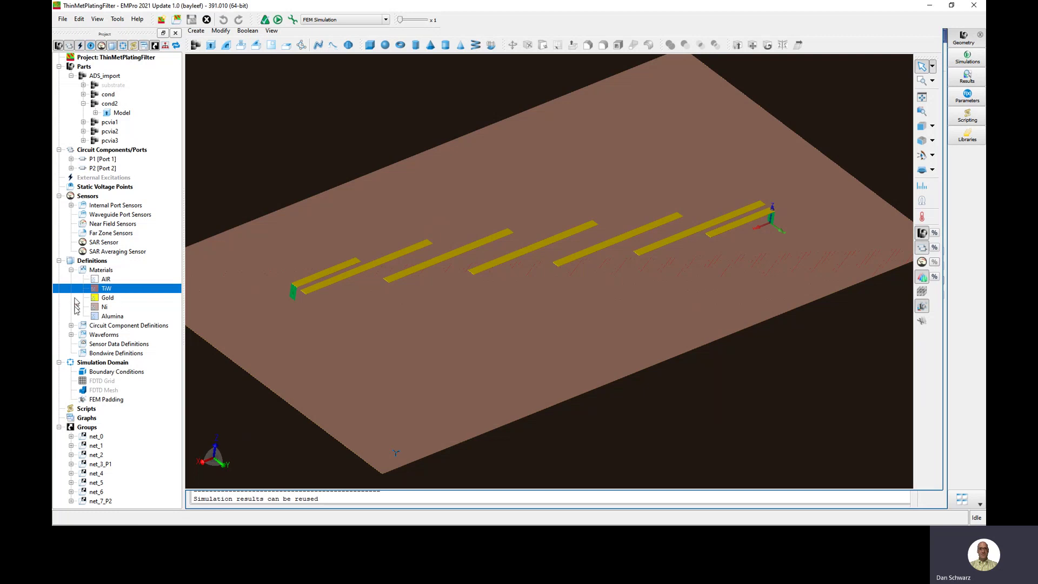
pyautogui.click(97, 292)
pyautogui.doubleClick(97, 290)
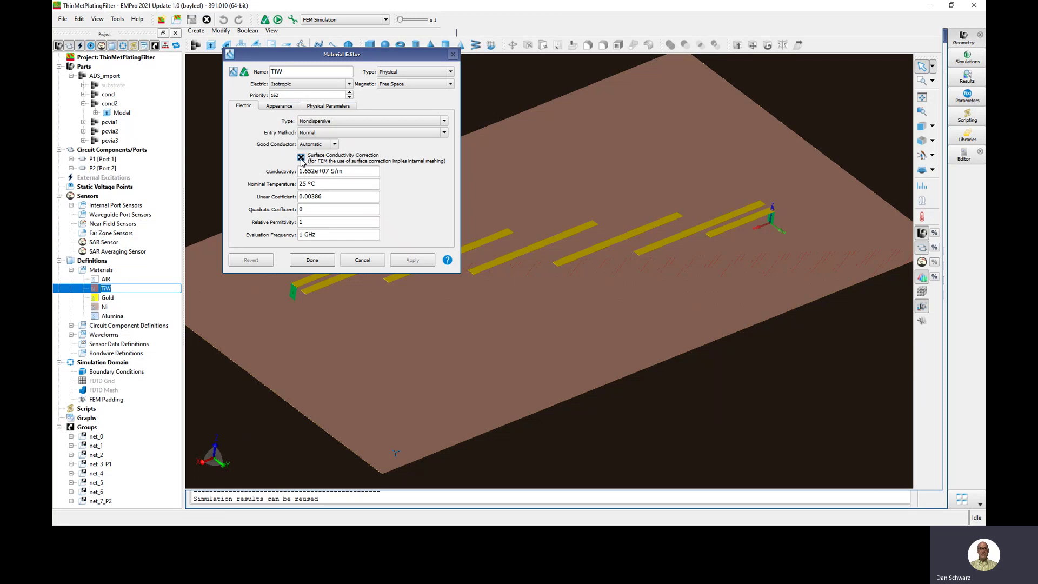
pyautogui.click(368, 263)
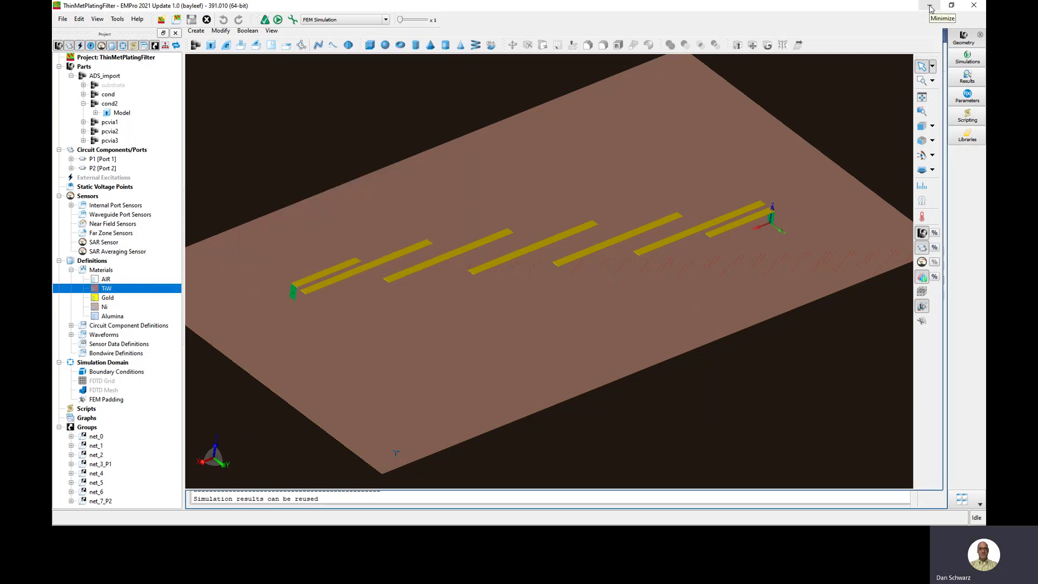
pyautogui.click(931, 7)
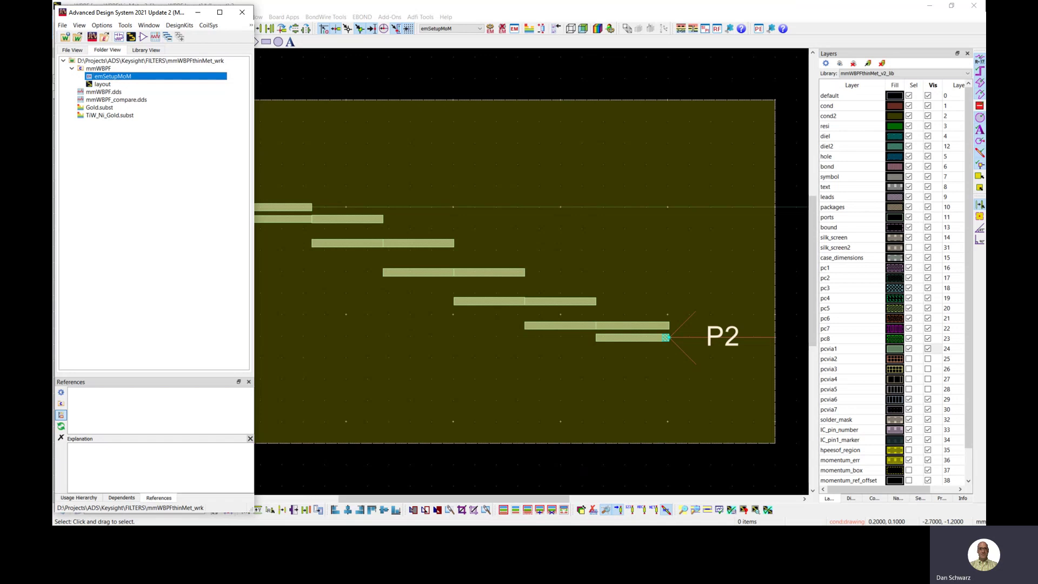
# - Reopen TiW_Ni_Gold.subst to view its stackup with the Gold and Ni vias pcvia1–pcvia3
pyautogui.doubleClick(110, 116)
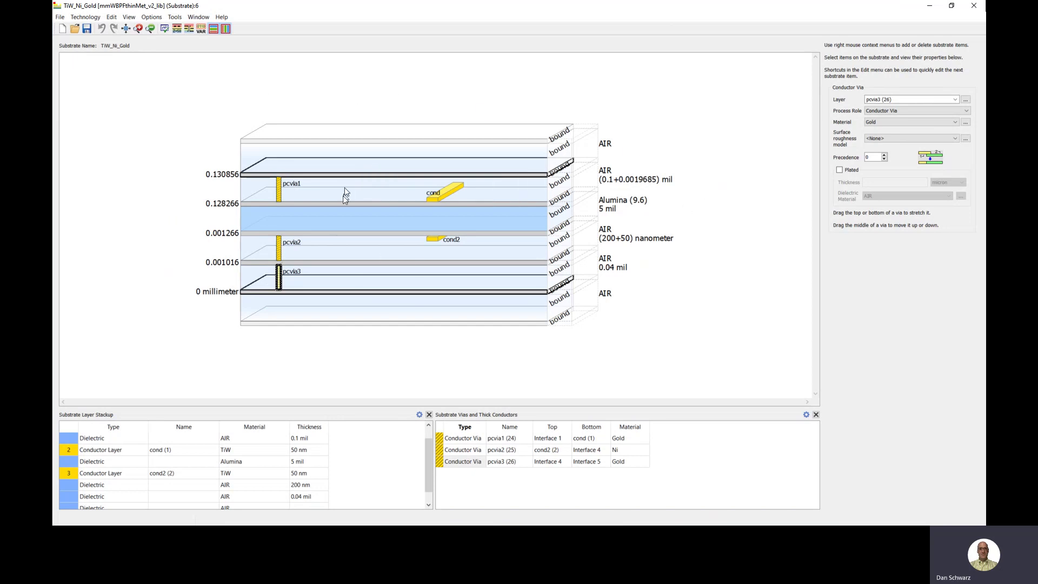
pyautogui.moveTo(280, 191)
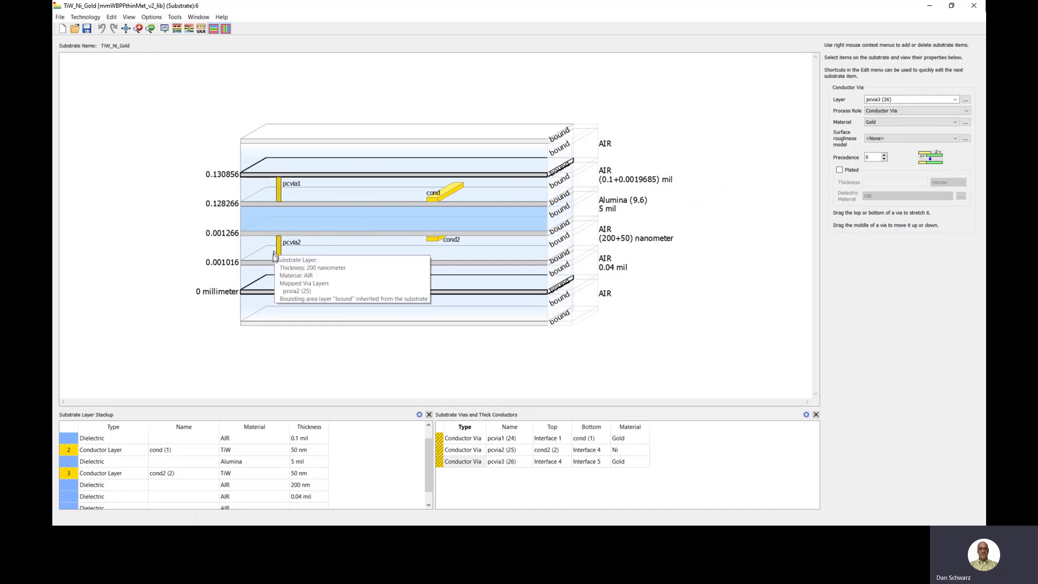
# - Map a TiW thick conductor named bond into the top AIR layer, running down to cond
pyautogui.rightClick(367, 188)
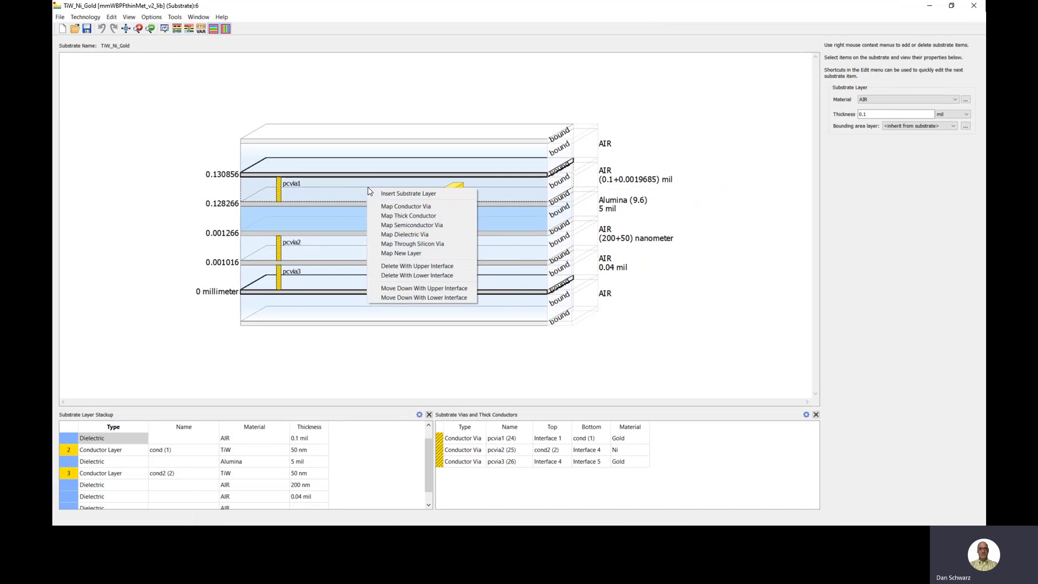
pyautogui.click(417, 217)
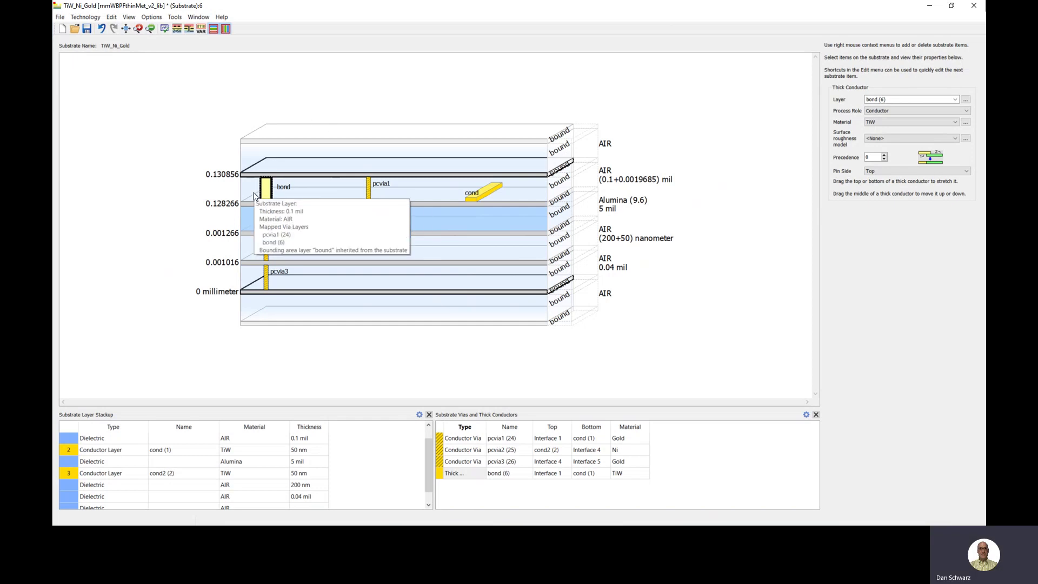
pyautogui.click(167, 166)
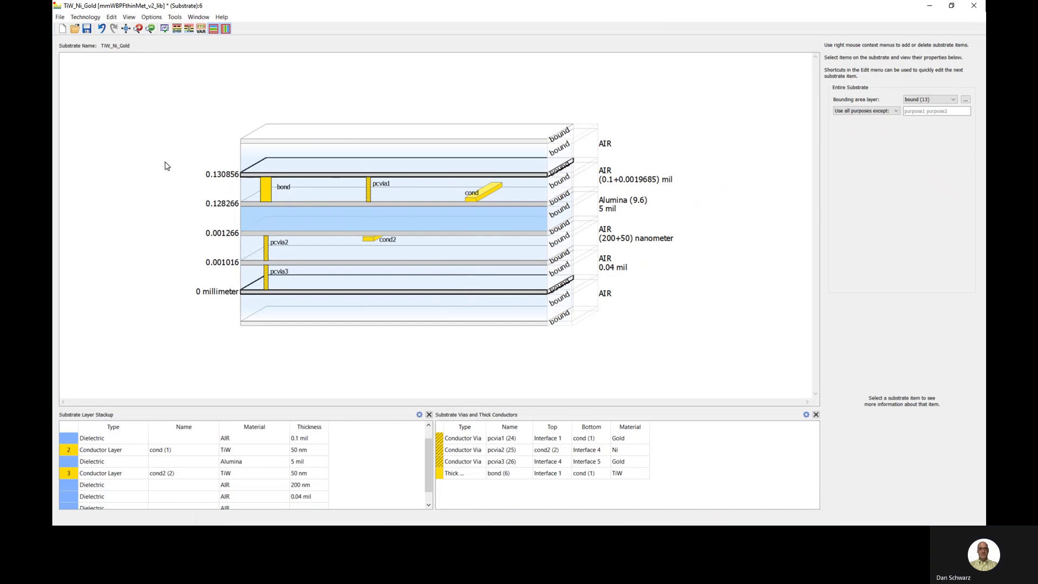